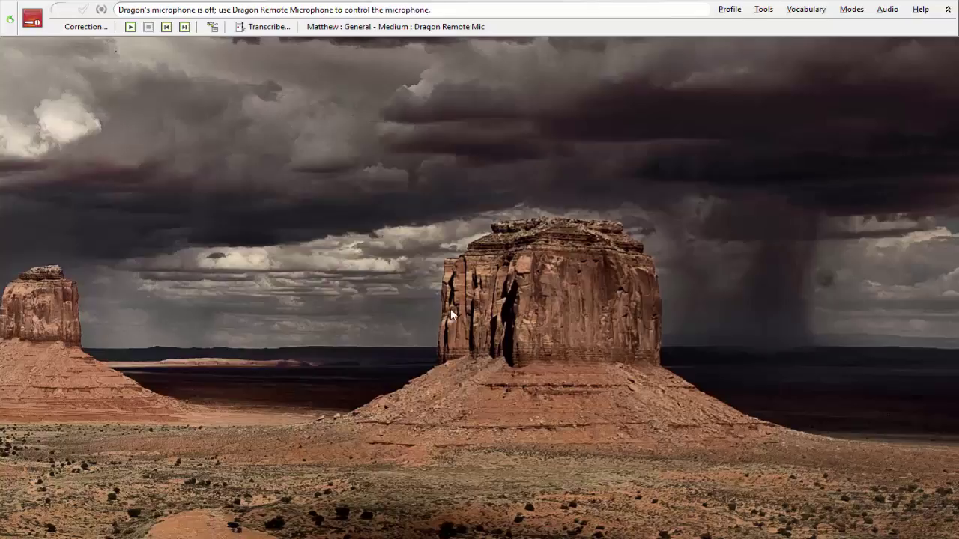
Create a new custom command named 'Lumbar Puncture'.
click(768, 13)
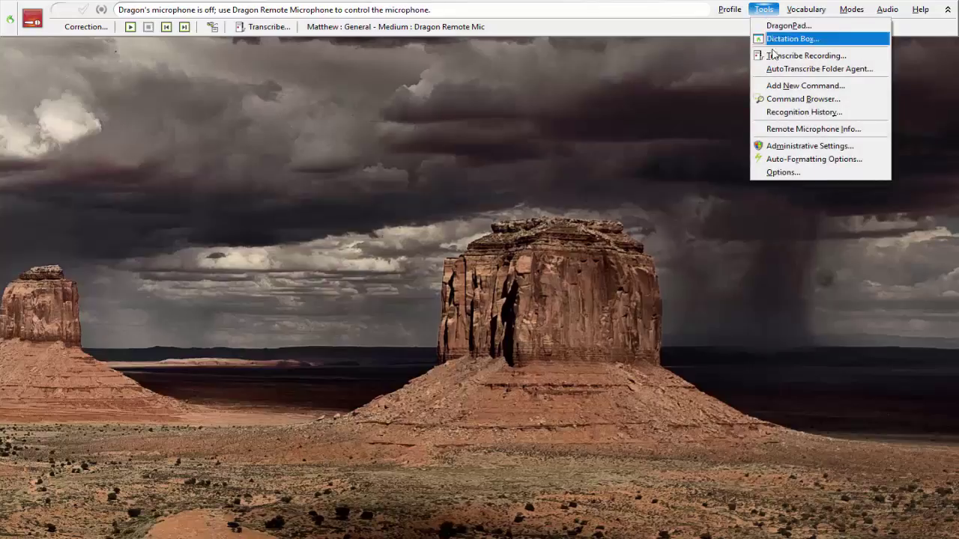
click(773, 87)
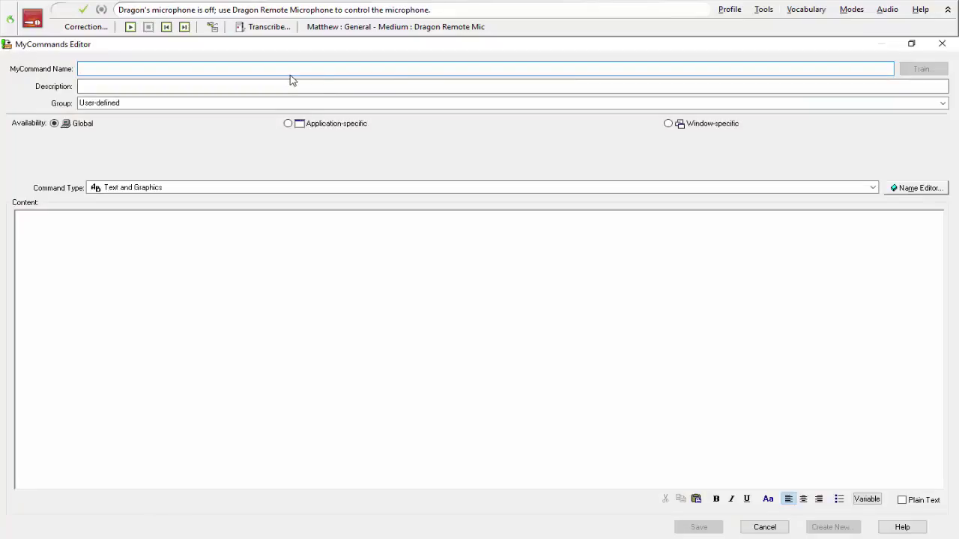
text(Lum)
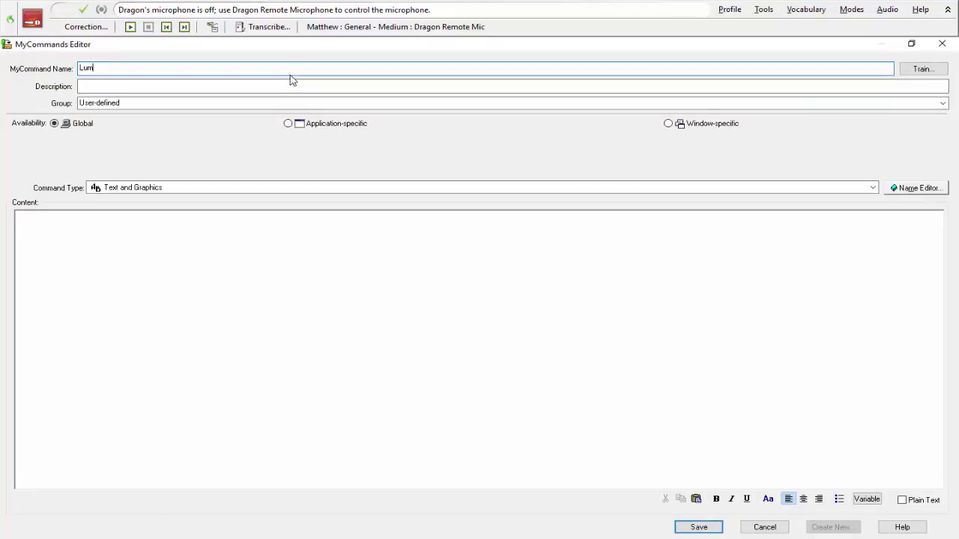
text(bar P)
text(unct)
text(ure)
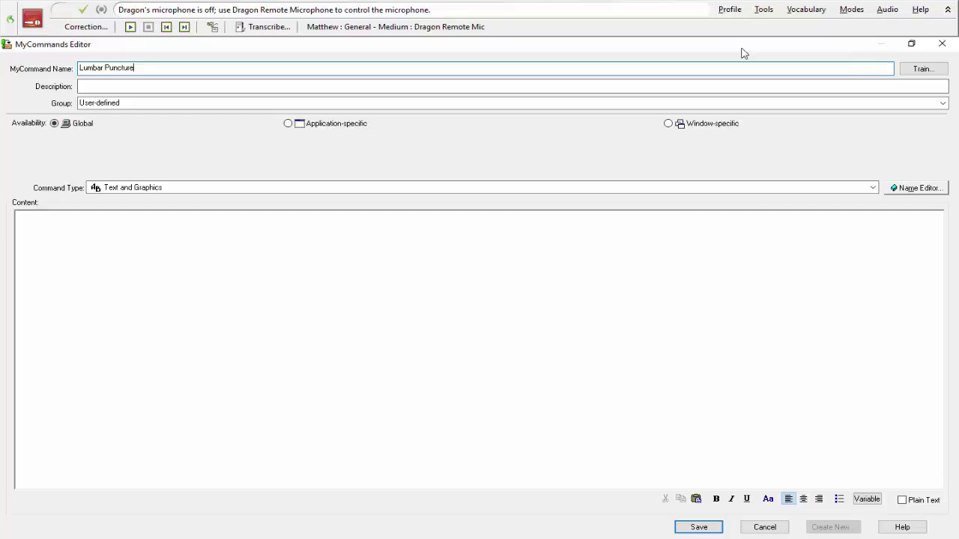
Train how the command name 'Lumbar Puncture' is spoken.
click(922, 69)
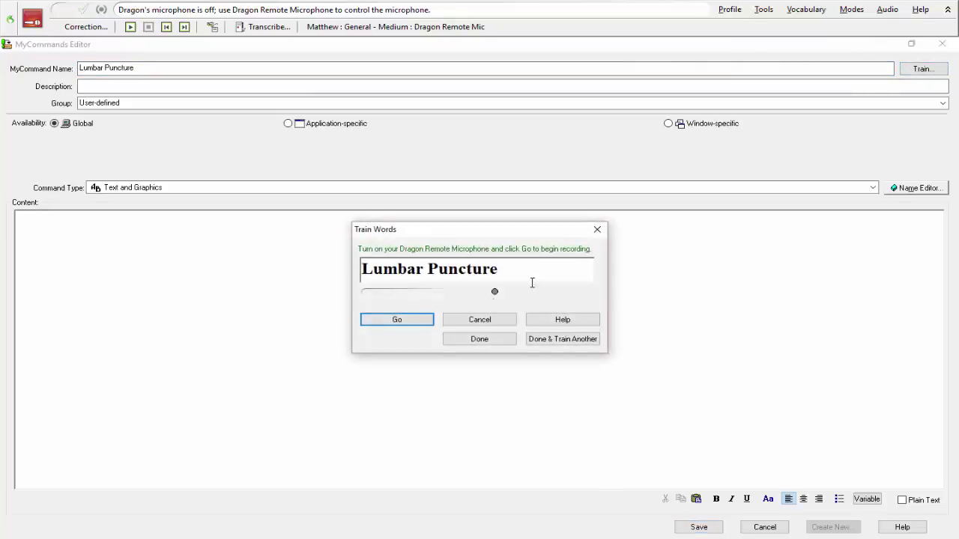
click(397, 322)
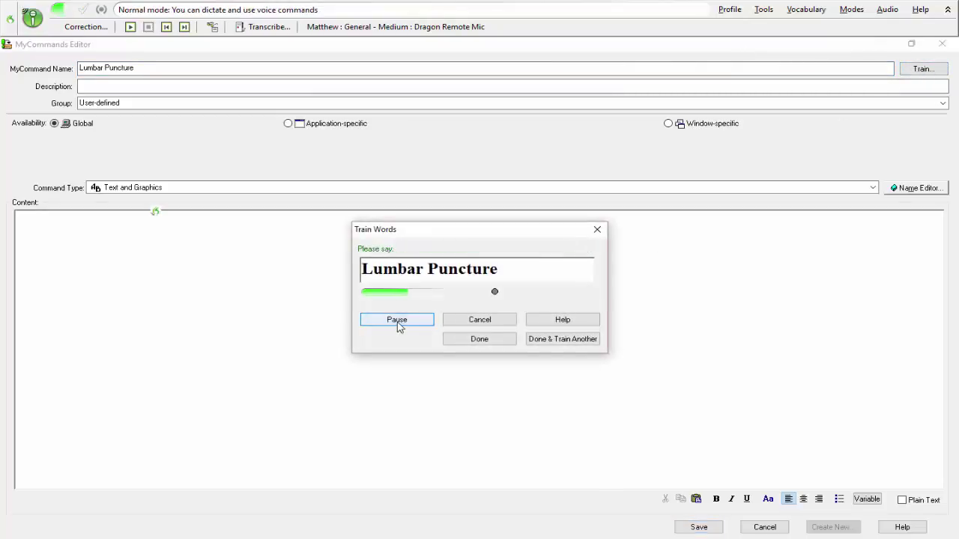
click(480, 339)
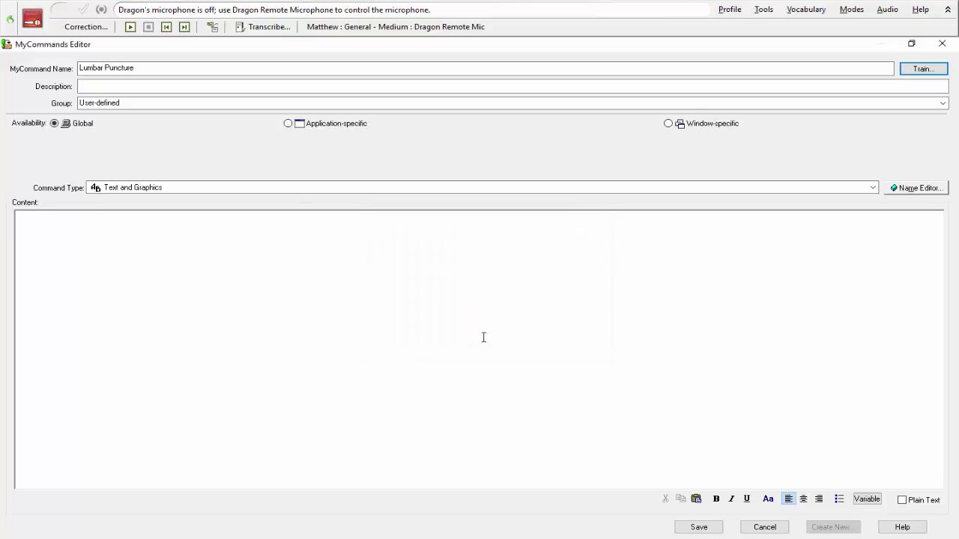
click(95, 87)
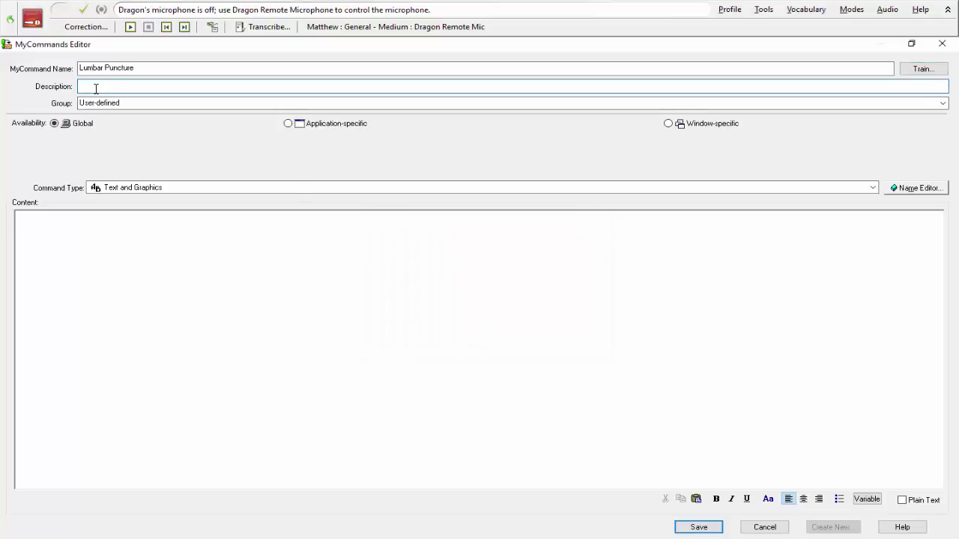
Enter 'Lumbar Puncture Template' as the command's description.
text(Lu)
text(mbar)
text( Pu)
text(nc)
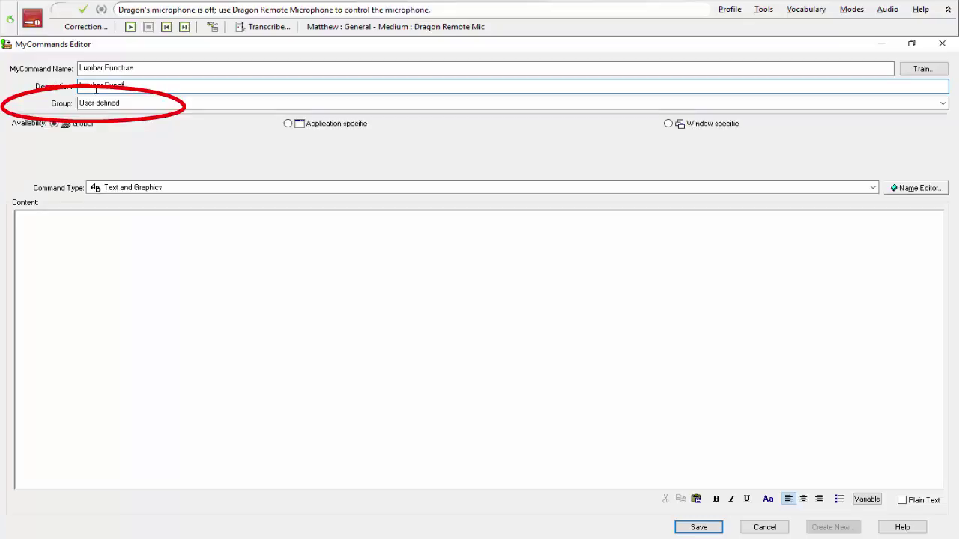
text(tur)
text(e Tem)
text(plat)
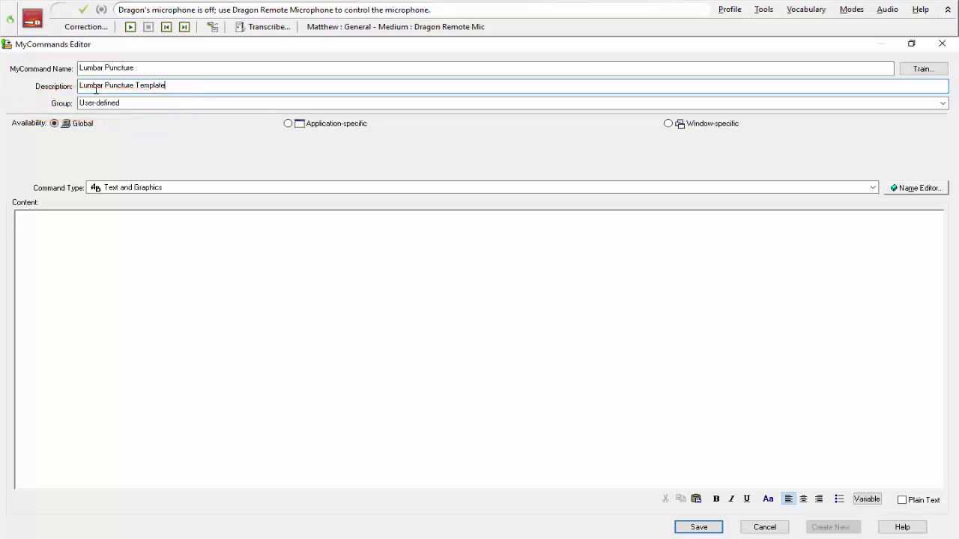
text(e)
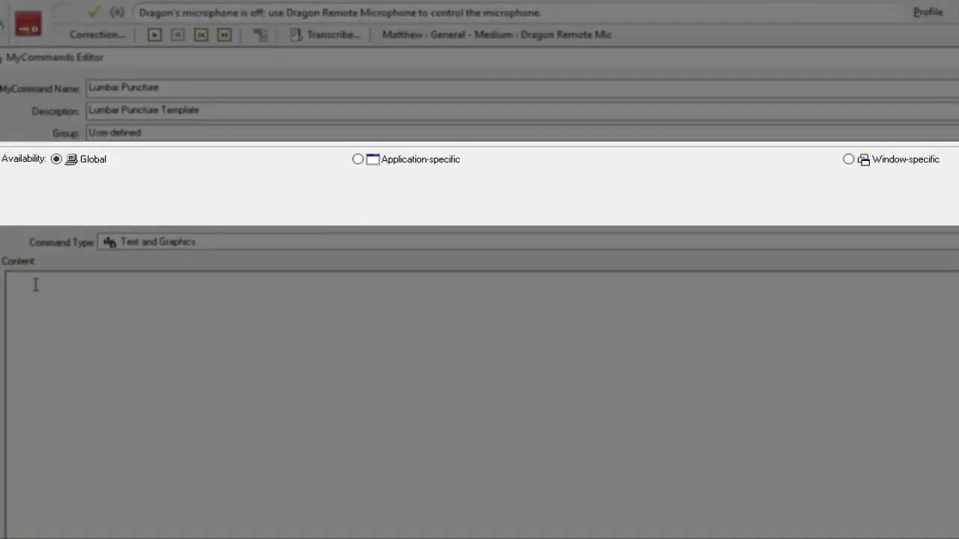
click(35, 277)
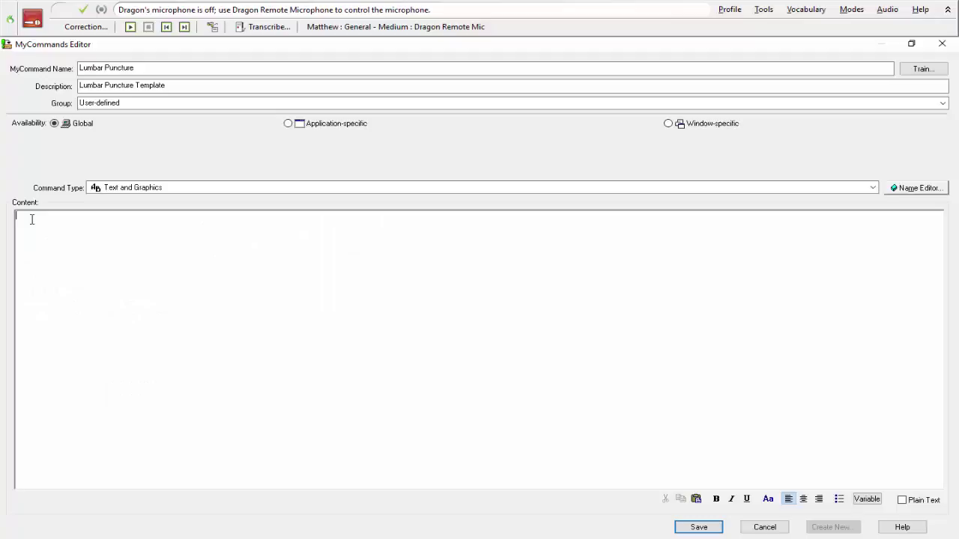
Paste the lumbar puncture template from Word into the command content.
click(32, 219)
key(ctrl+v)
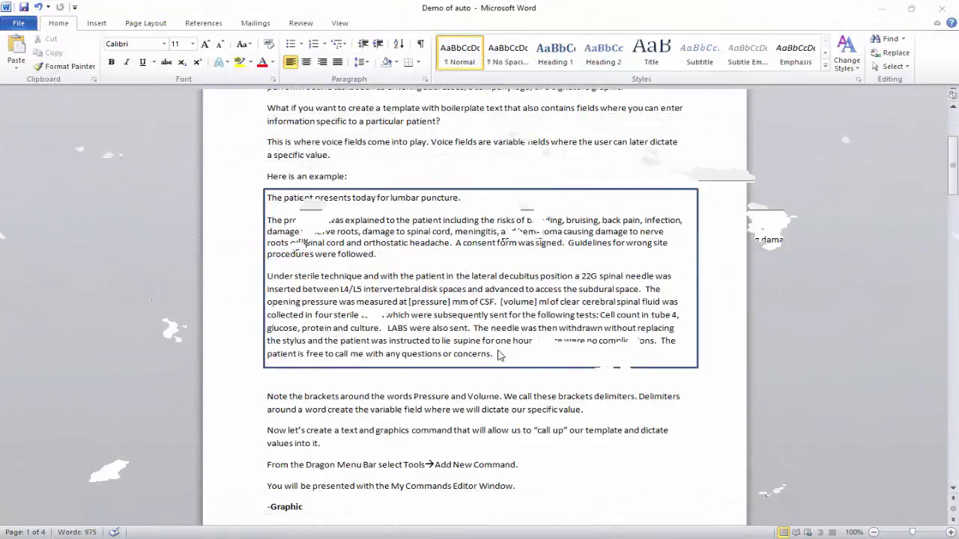
drag(266, 198, 545, 362)
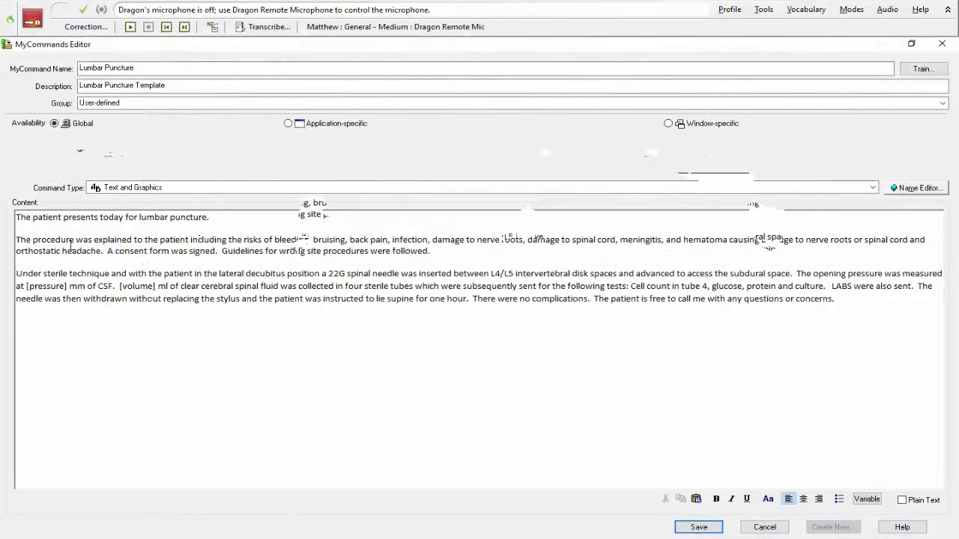
Bold the [pressure] and [volume] fields and save the command.
key(ctrl+b)
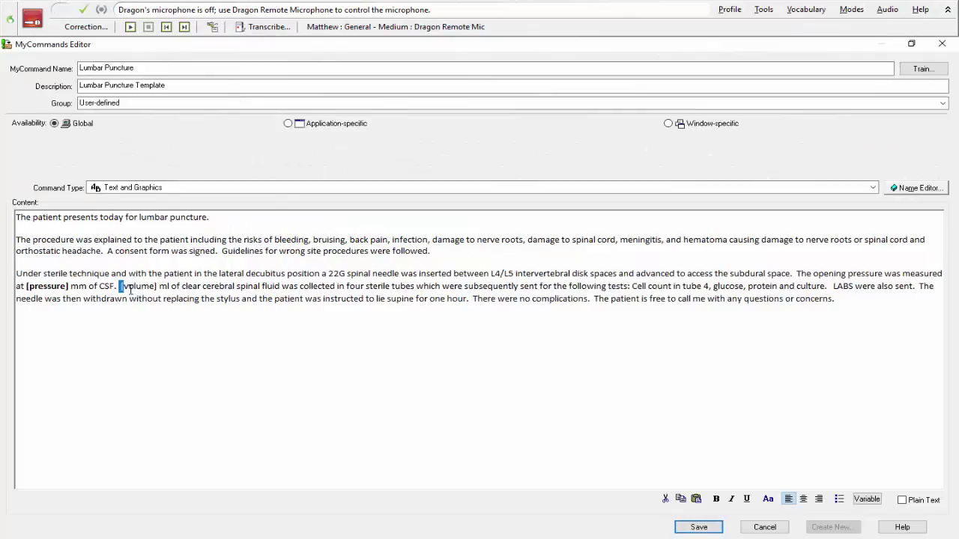
key(ctrl+b)
click(840, 300)
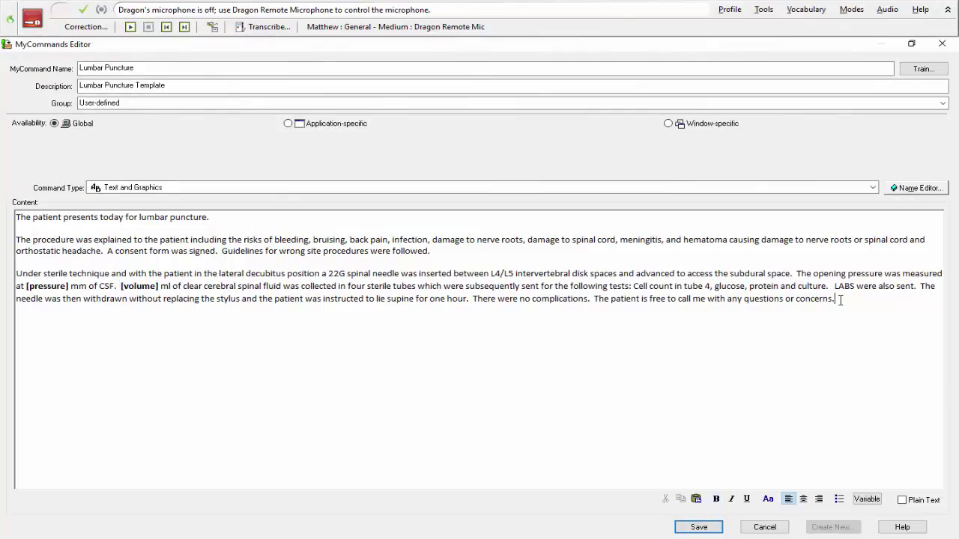
click(695, 528)
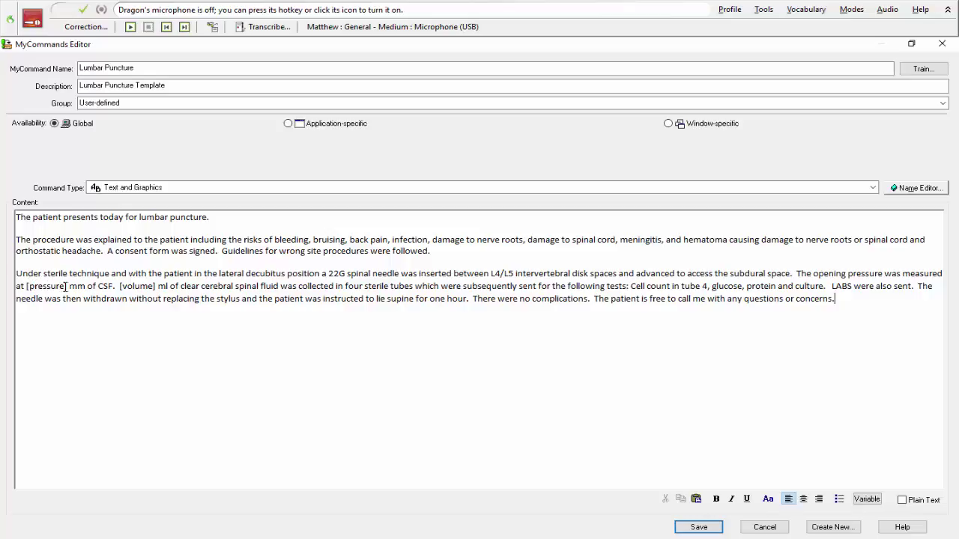
Replace the [pressure] placeholder with 100 and [volume] with 4, then save the command.
drag(66, 286, 29, 287)
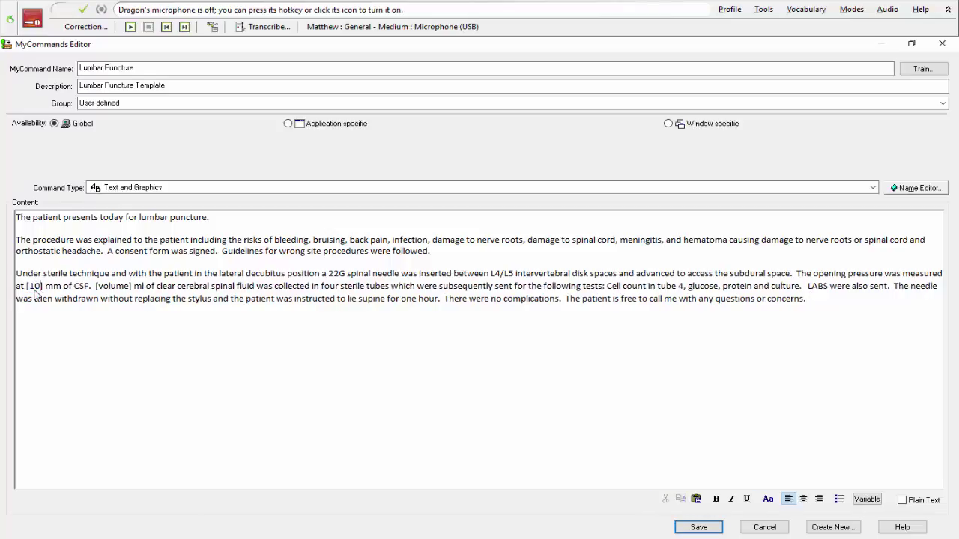
text(0)
drag(103, 287, 137, 287)
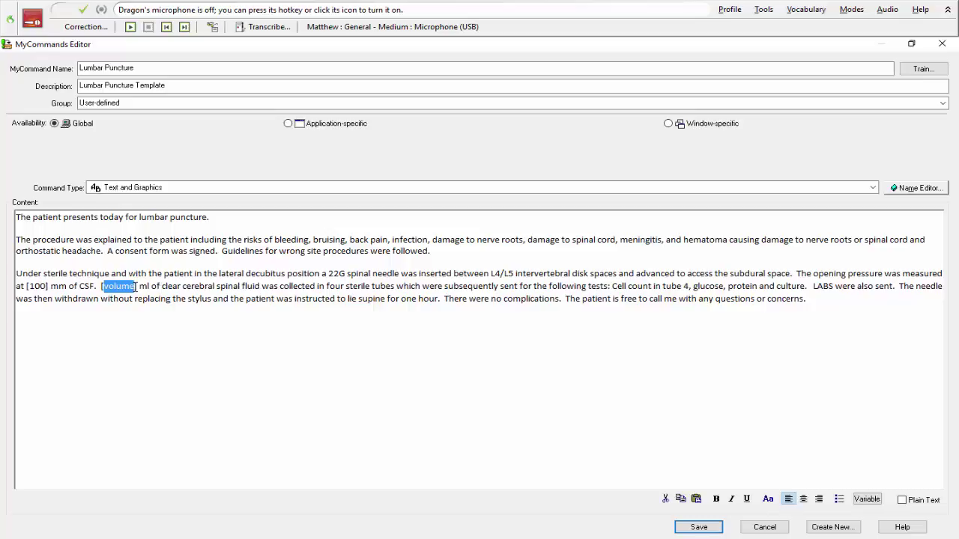
text(4)
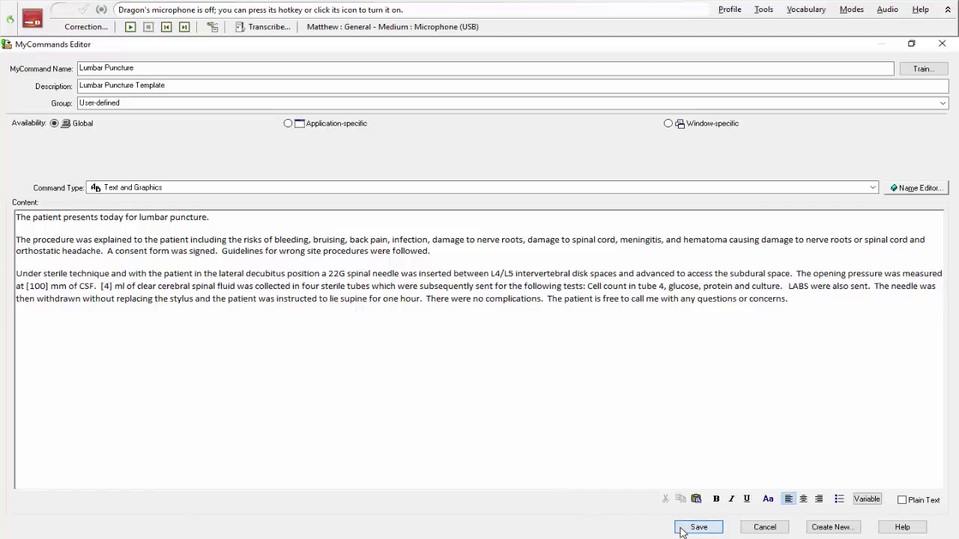
click(683, 527)
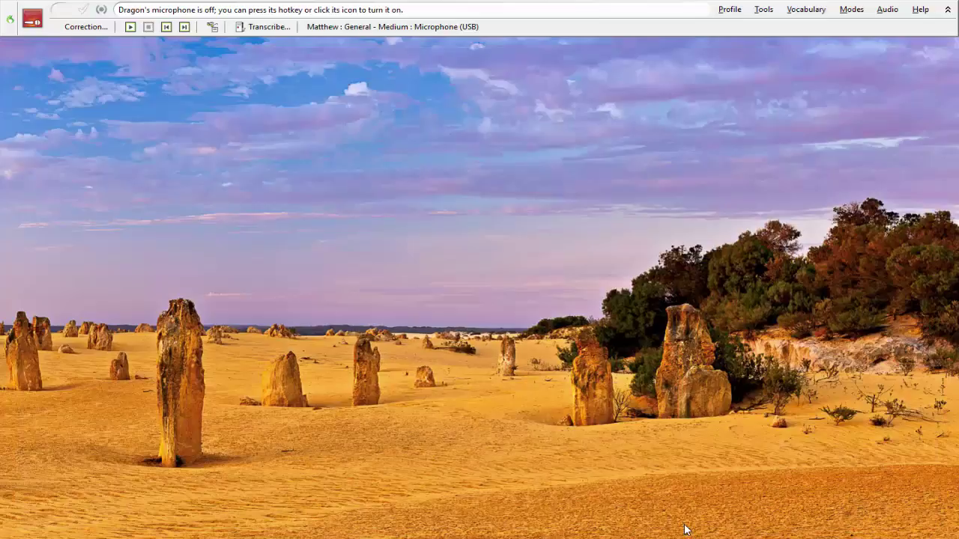
Turn Dragon's microphone on with the numpad + hotkey.
key(KP_Add)
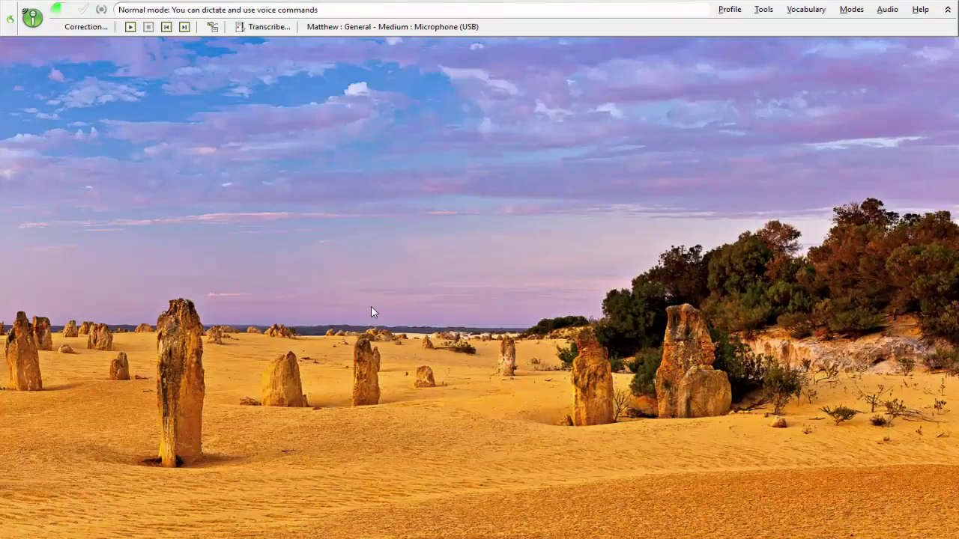